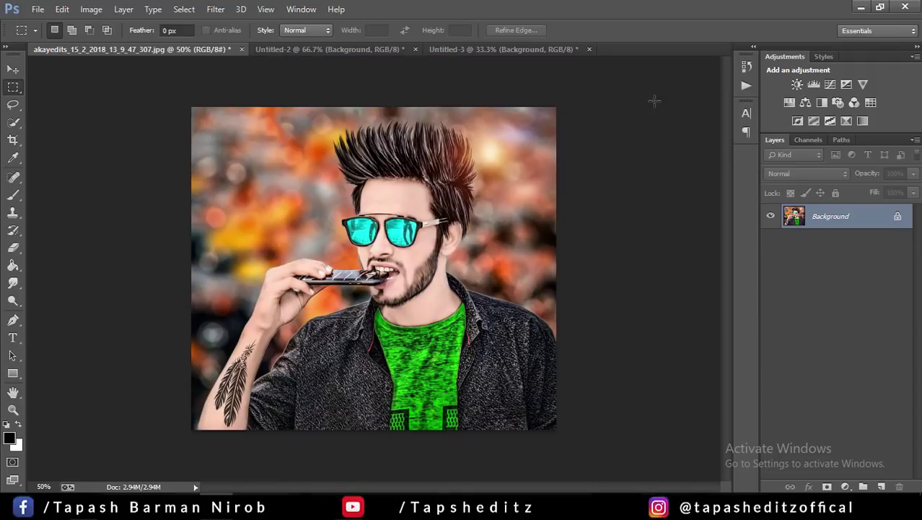
Show the Actions panel and open its flyout menu to reach Load Actions.
click(304, 15)
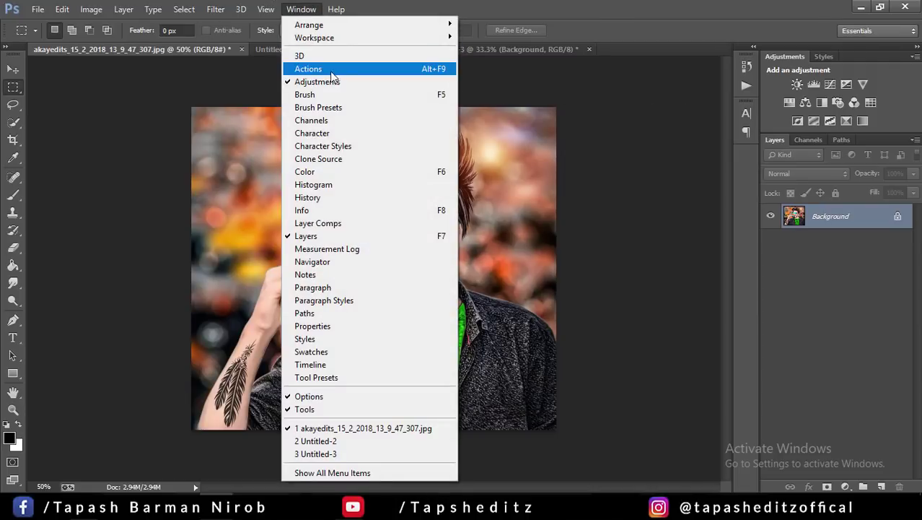
click(304, 72)
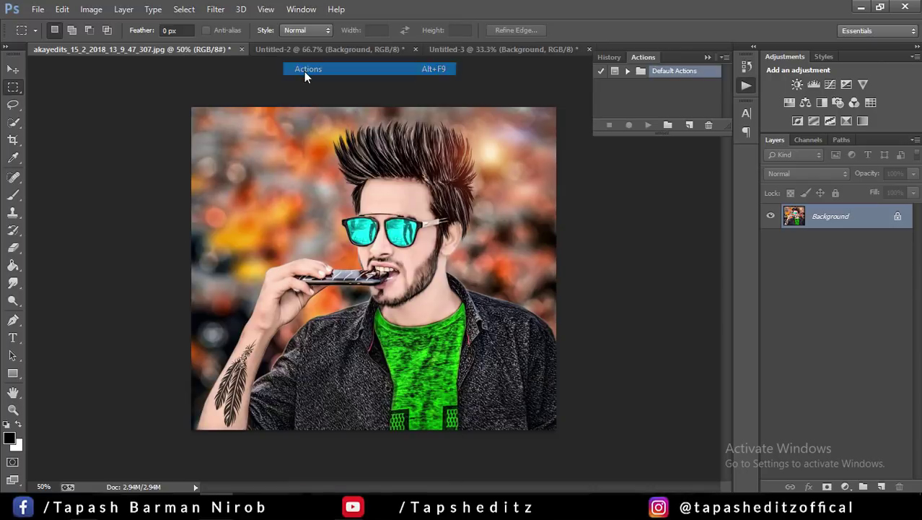
click(746, 86)
click(746, 86)
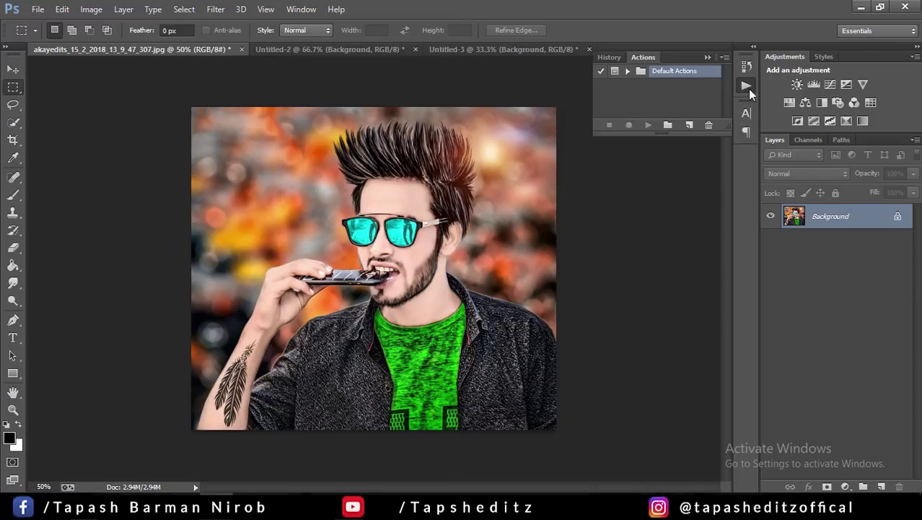
click(724, 57)
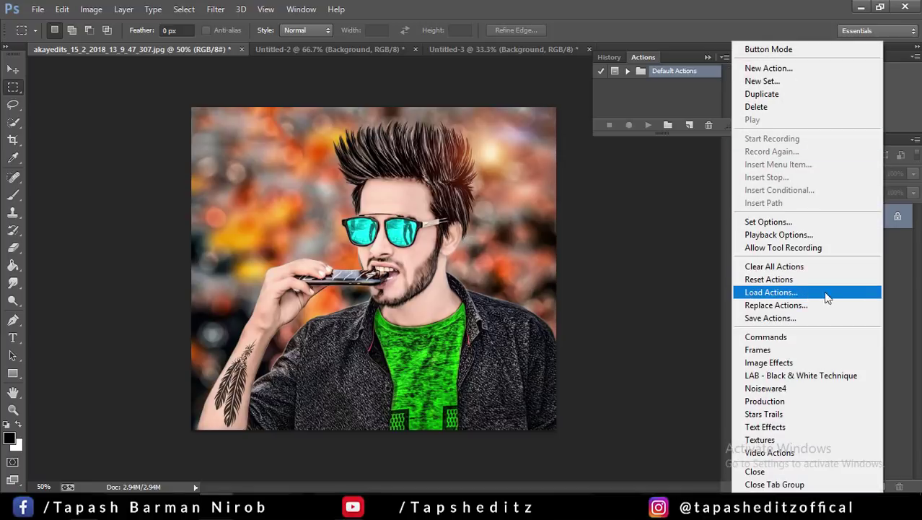
Select the OIL PAINT FILTER WITH OUT GRAPHIC CARD action file to load, and open a blank Notepad.
click(856, 292)
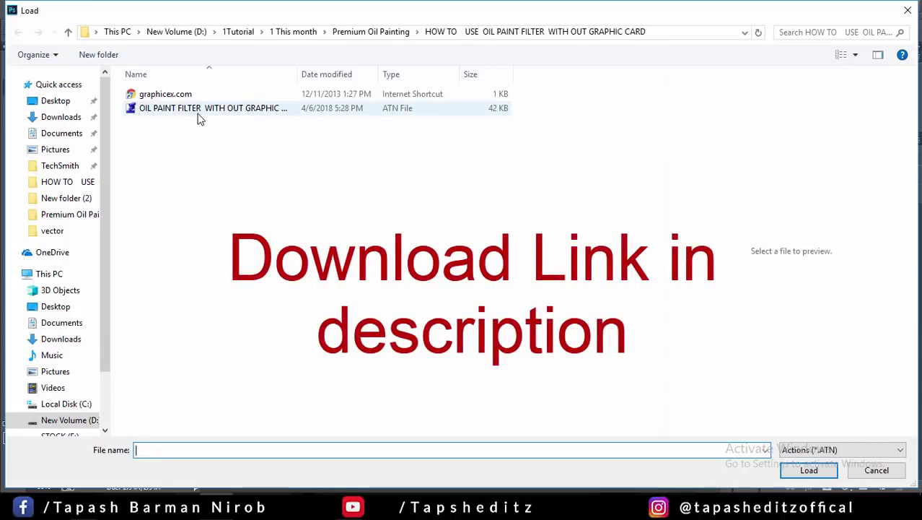
click(203, 115)
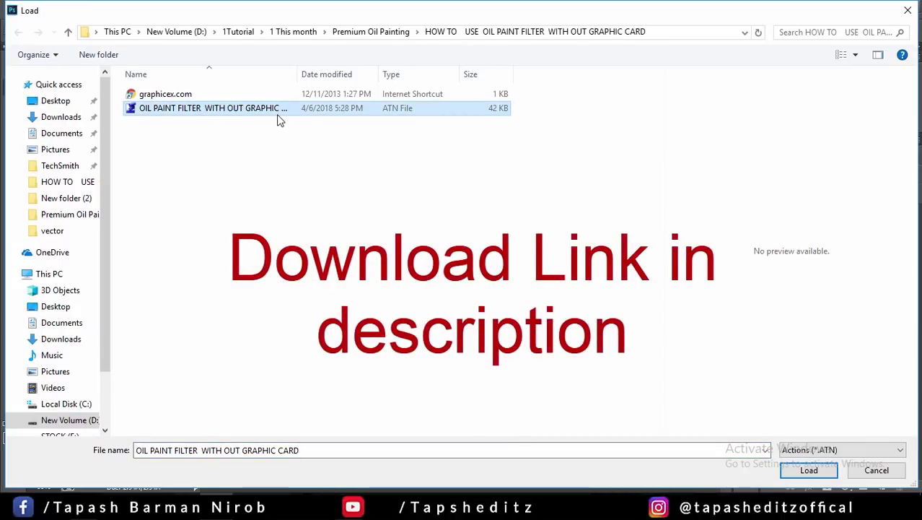
key(Return)
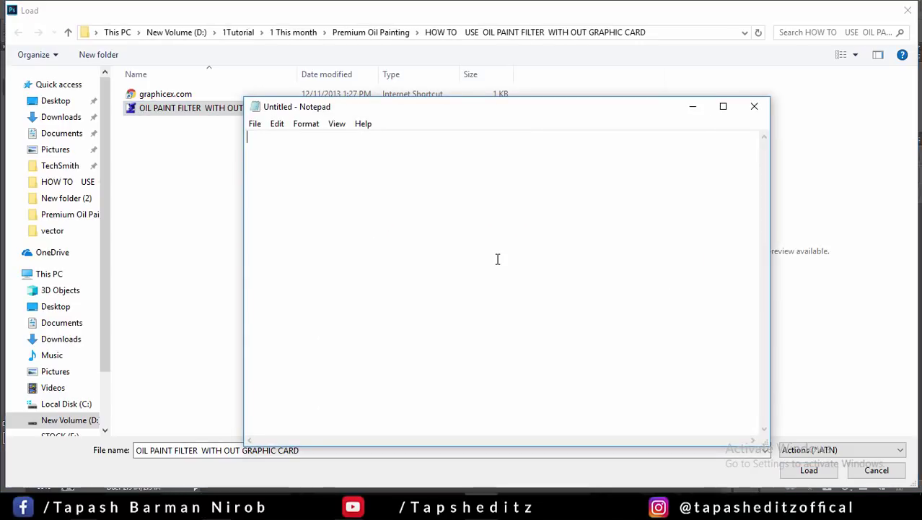
Write 'Download Link In Description' in Notepad, select it, then close Notepad.
text(Download Link)
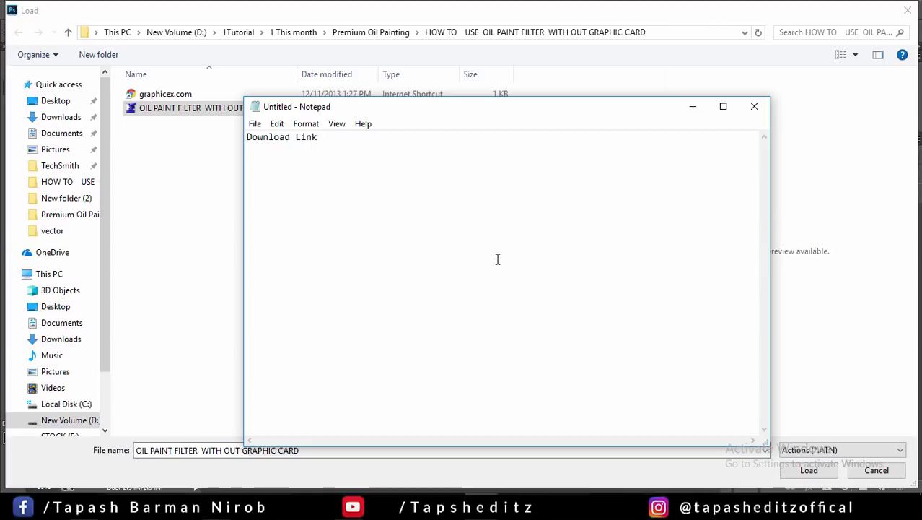
text(In Description)
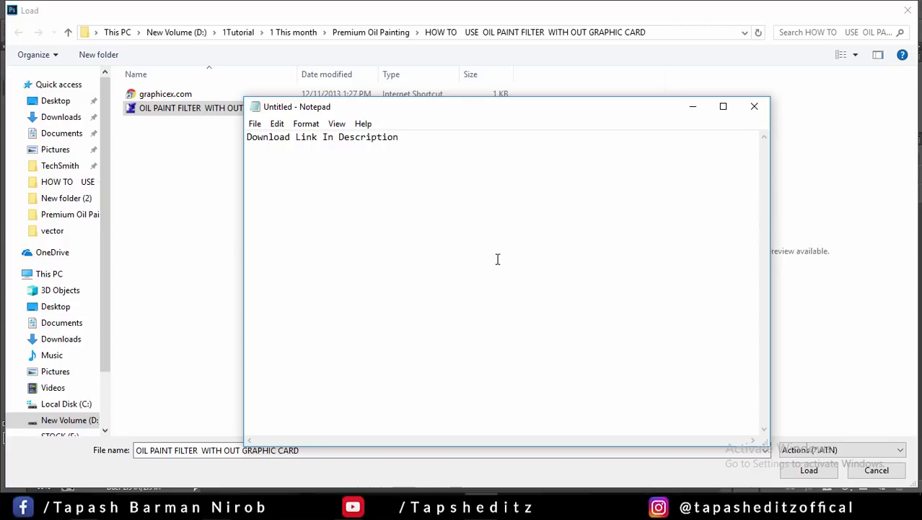
drag(423, 139, 236, 144)
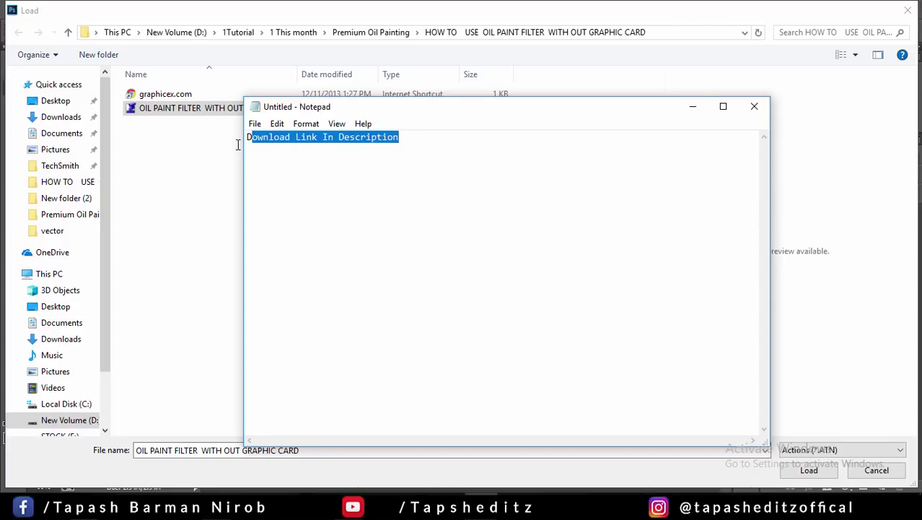
click(278, 130)
click(323, 139)
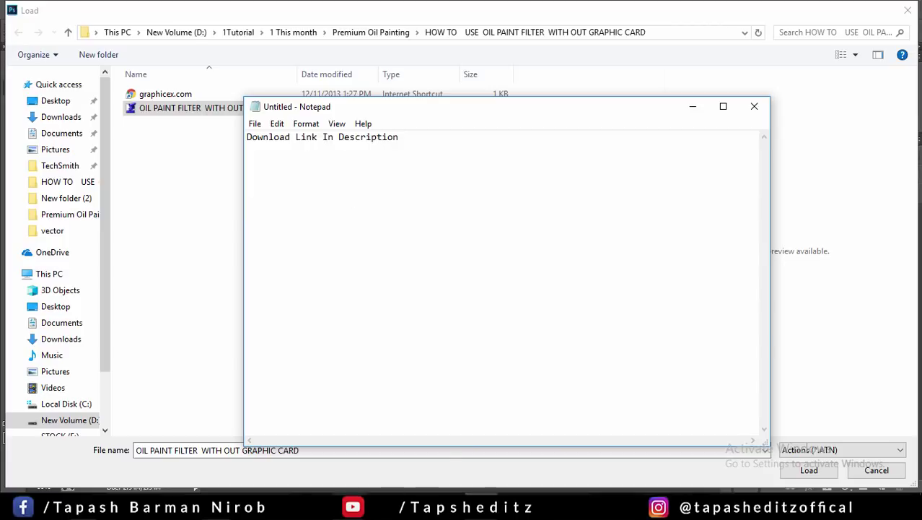
click(317, 492)
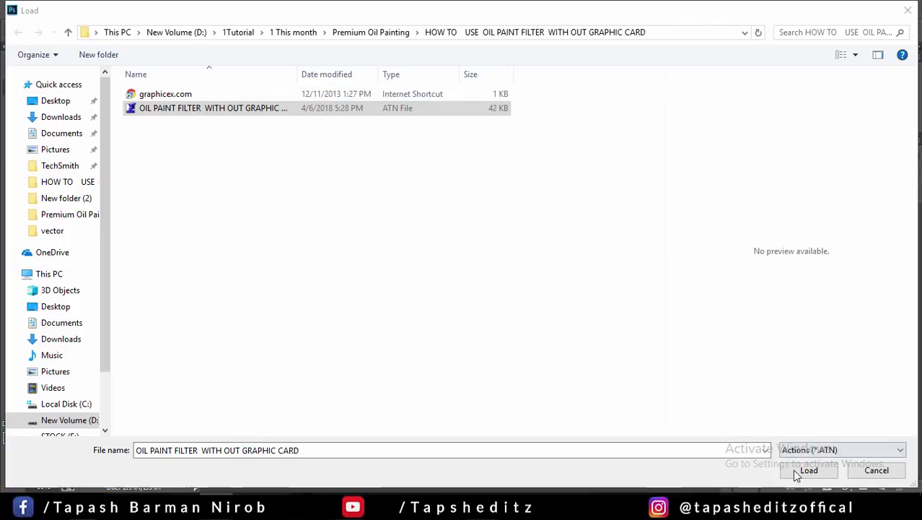
Load the OIL PAINT FILTER action file and collapse the Actions panel to the dock.
click(363, 110)
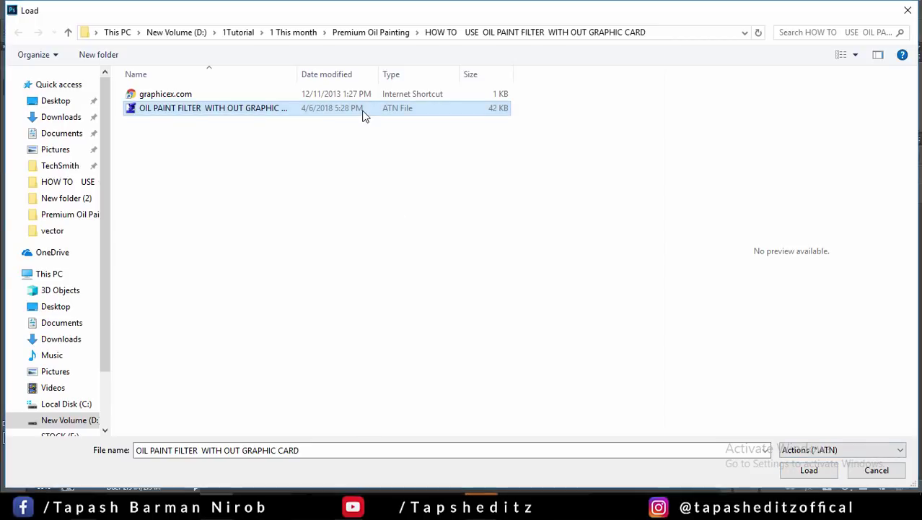
click(816, 471)
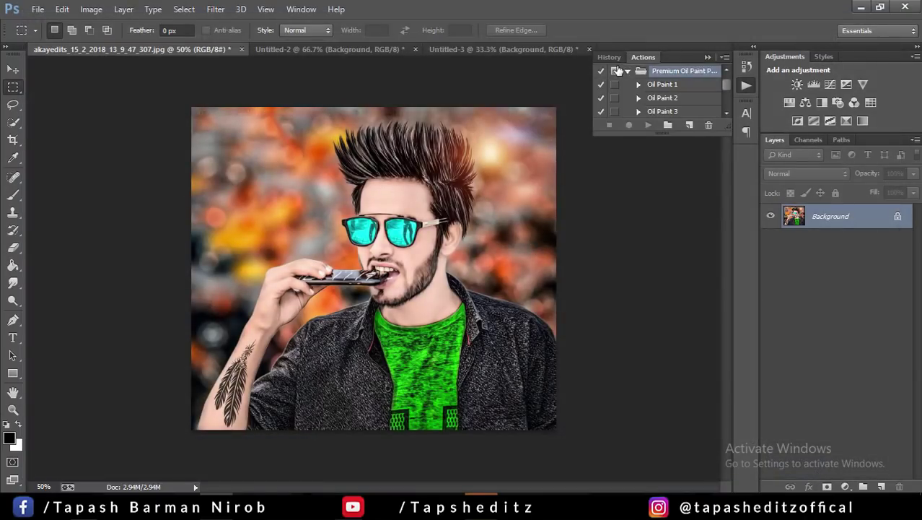
click(709, 58)
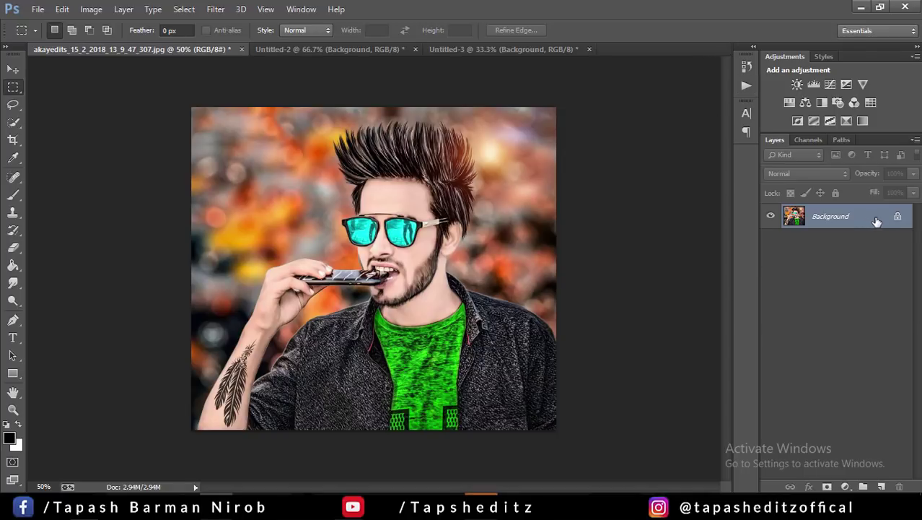
Convert the locked Background into Layer 0 with Layer from Background.
click(127, 12)
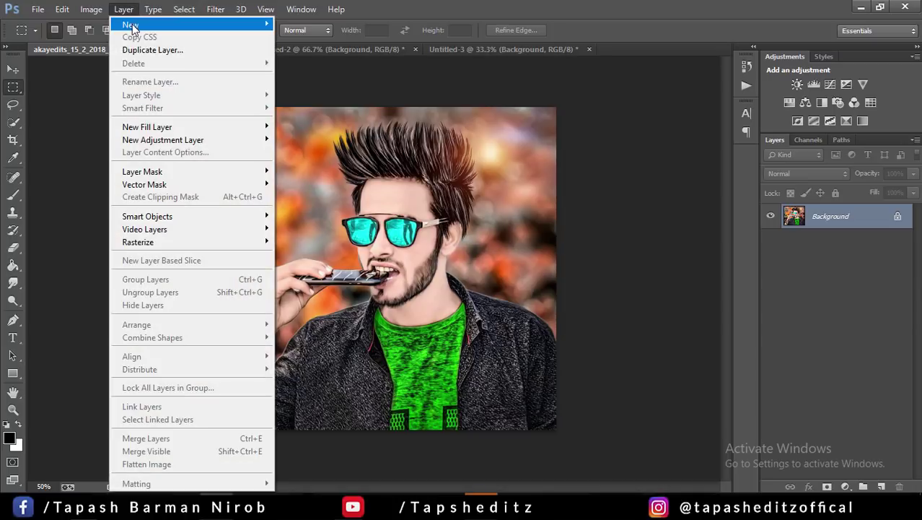
mouse_move(187, 25)
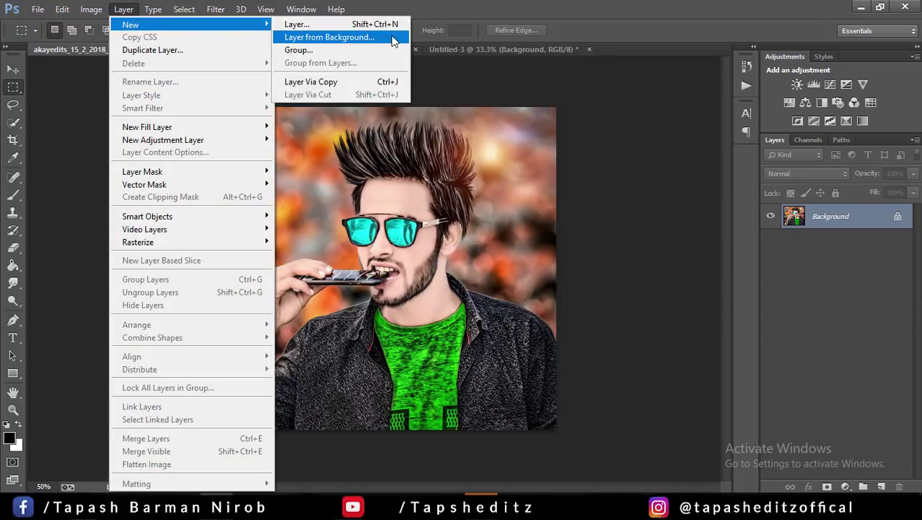
click(395, 39)
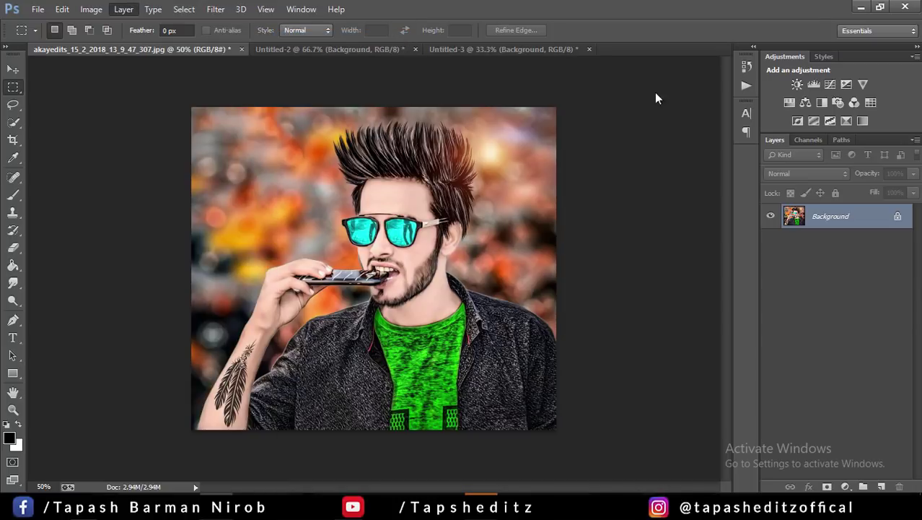
click(574, 158)
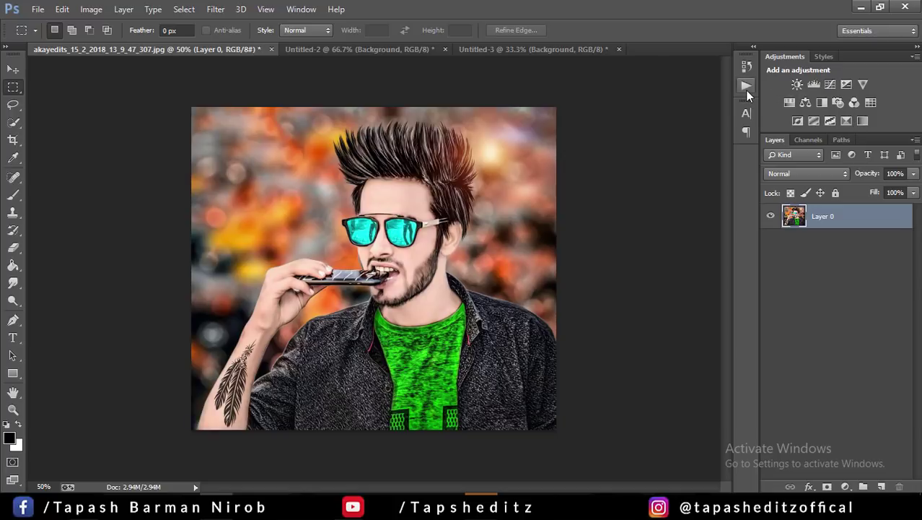
Reopen the Actions panel, select an Oil Paint action, and enlarge the panel to show all actions.
click(303, 10)
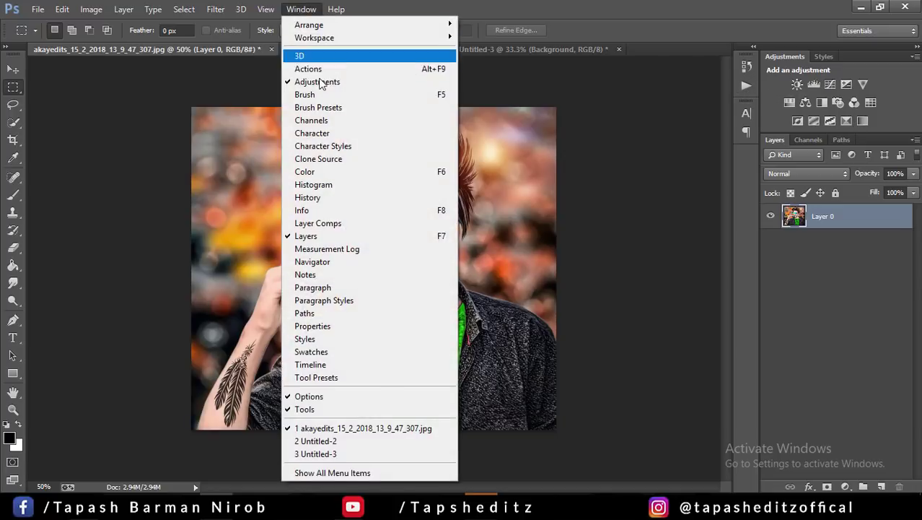
click(312, 69)
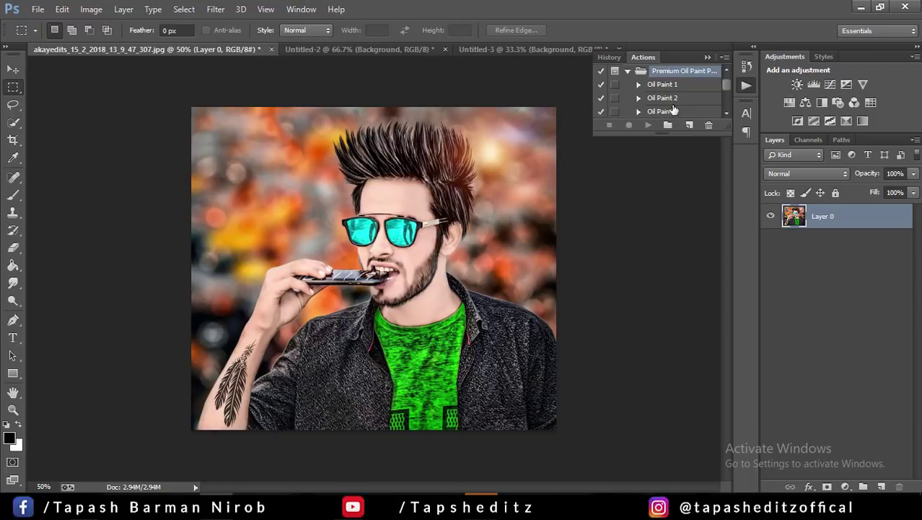
click(663, 86)
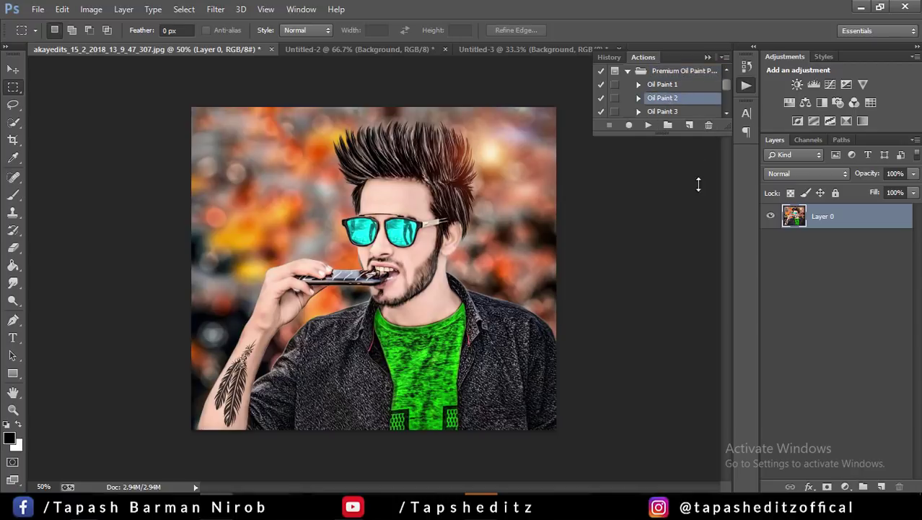
drag(699, 185, 690, 280)
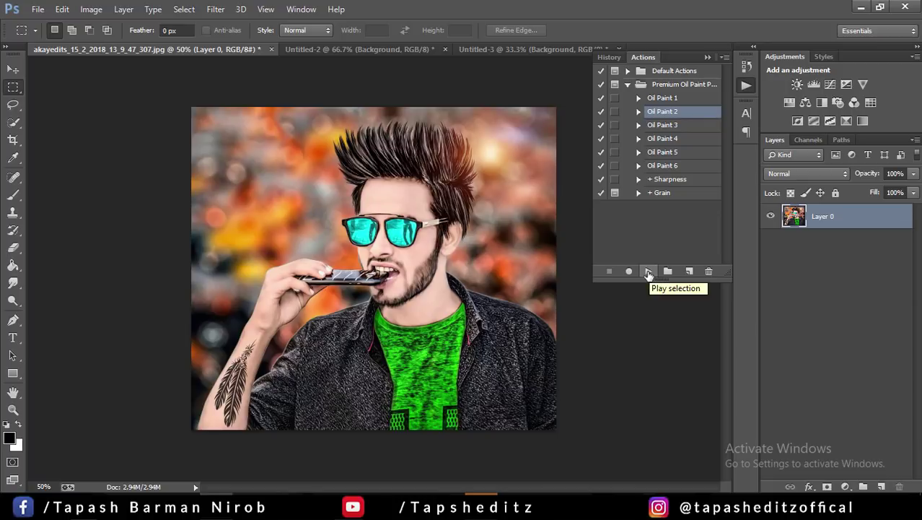
Run Oil Paint 2, then toggle its group off and on to compare, leaving it visible.
click(646, 273)
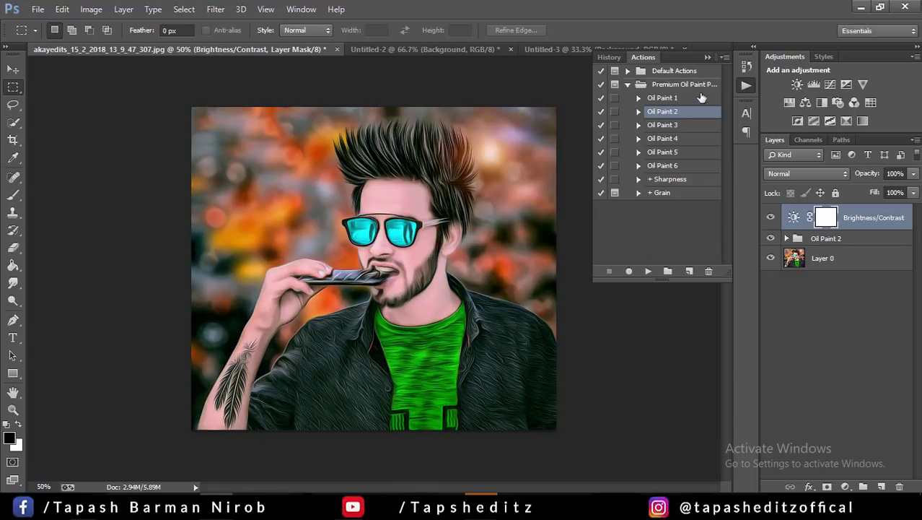
click(744, 86)
click(771, 218)
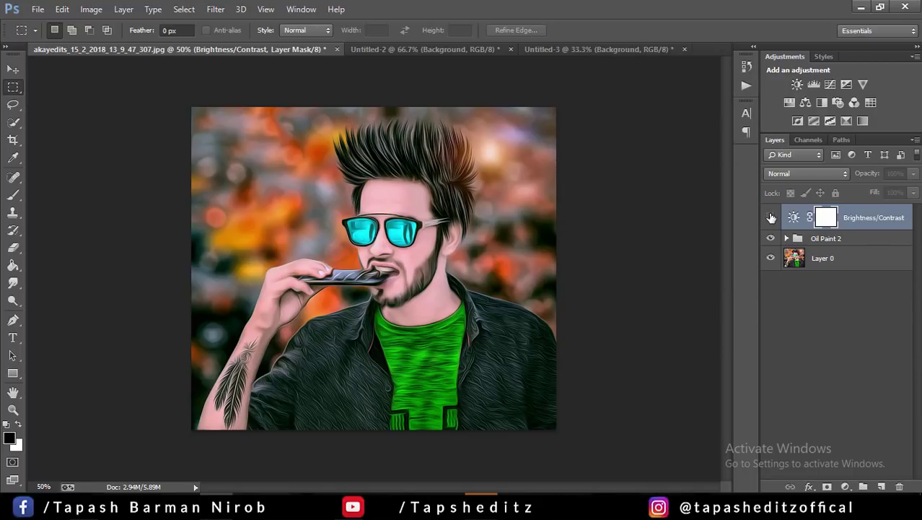
click(771, 217)
click(772, 238)
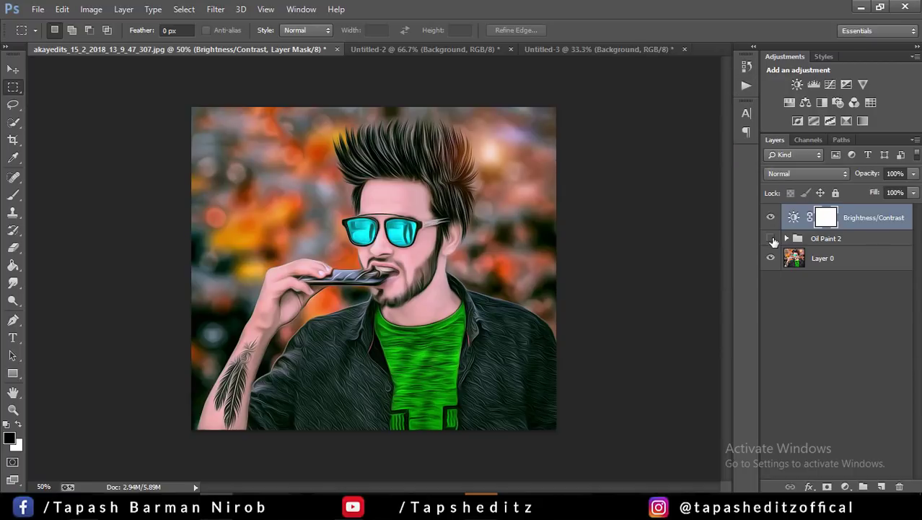
click(772, 239)
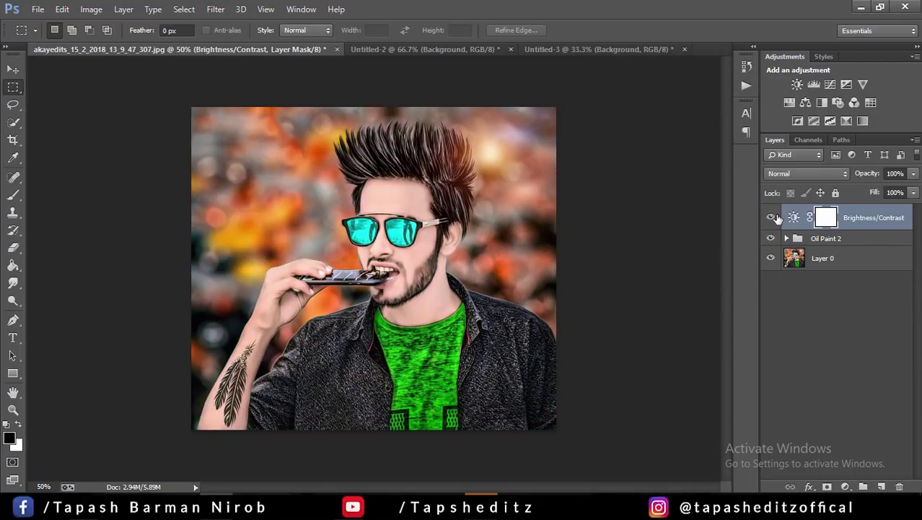
click(771, 239)
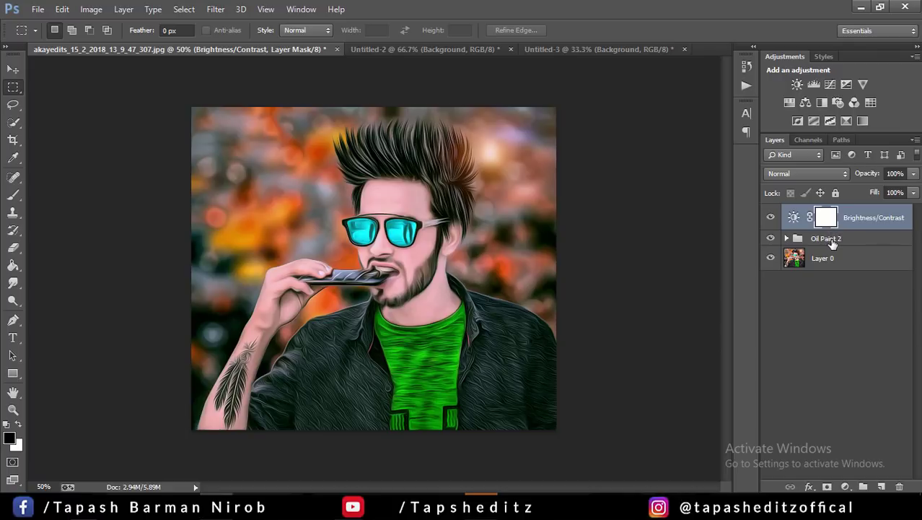
Give the Oil Paint 2 group an inverted black mask, with a white foreground and the Brush tool.
double_click(830, 239)
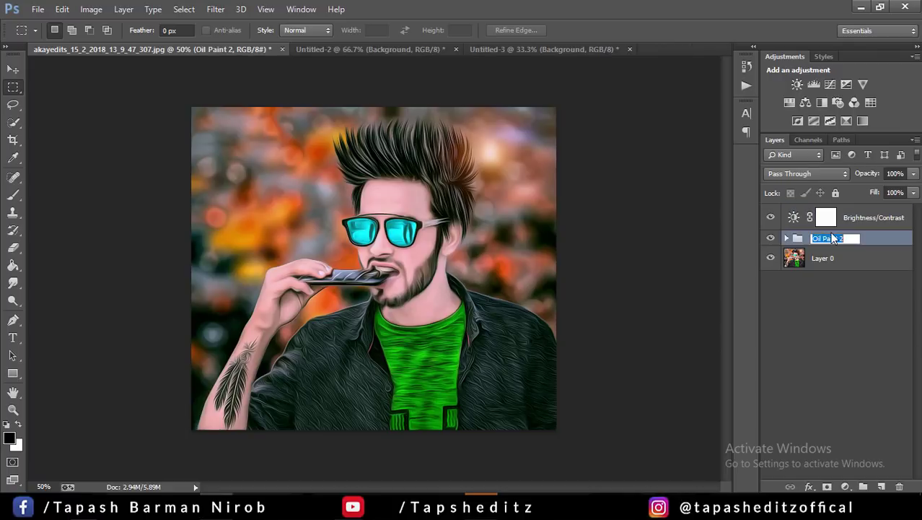
click(884, 247)
click(826, 487)
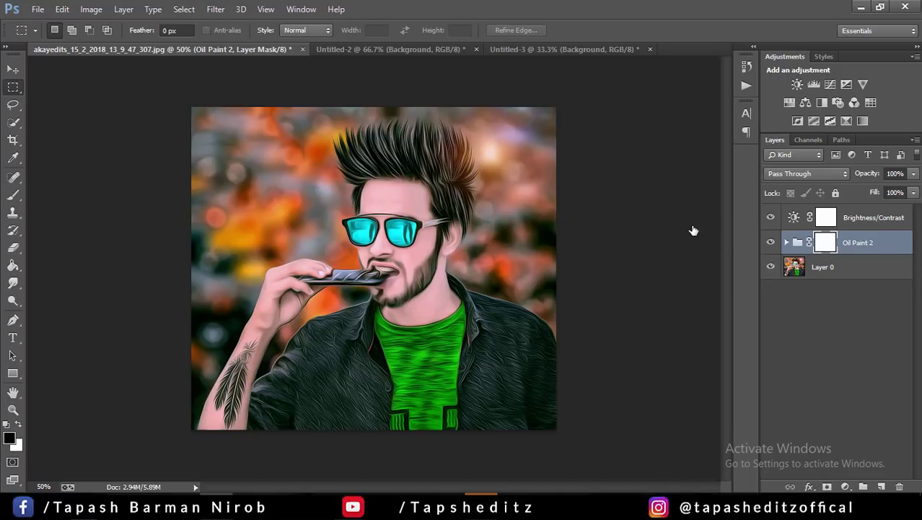
key(ctrl+i)
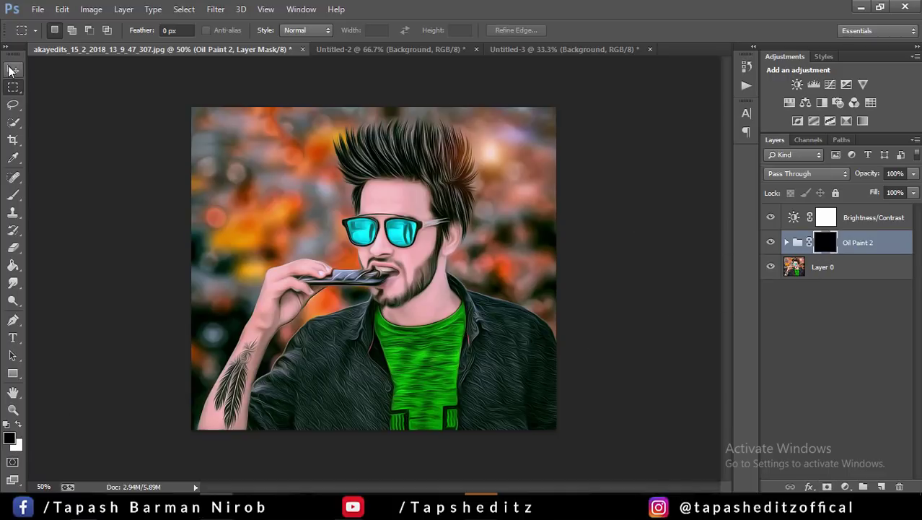
click(827, 251)
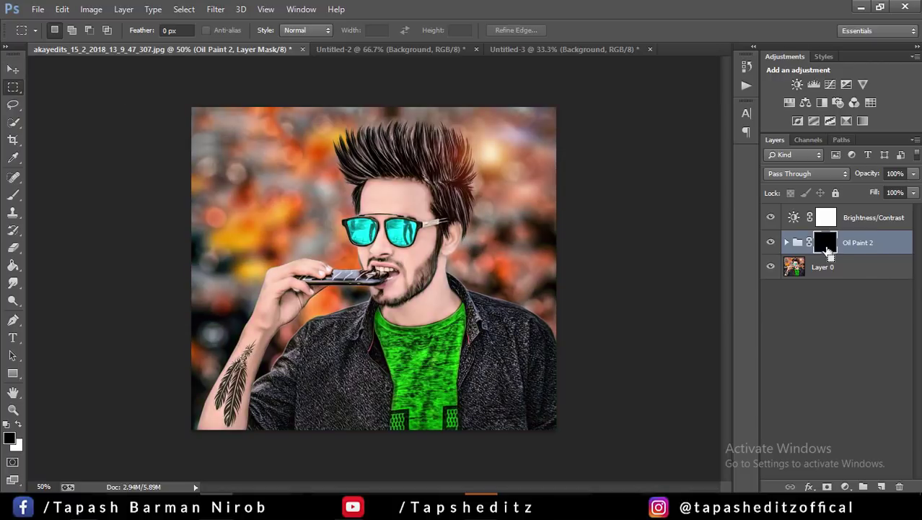
click(19, 422)
click(14, 195)
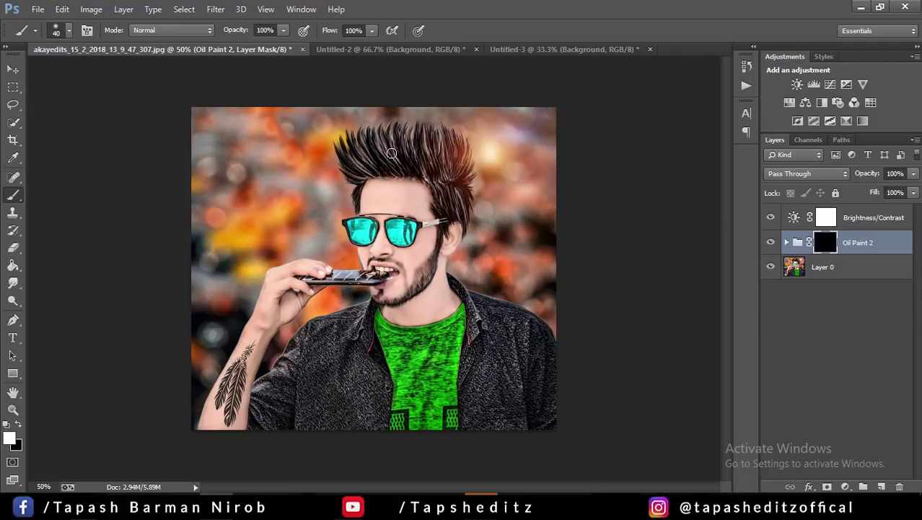
Paint white on the mask over hair, beard, arm tattoo and mouth, resizing the brush as needed.
key(bracketright)
key(bracketright)
mouse_move(395, 137)
mouse_down()
mouse_move(455, 191)
mouse_move(361, 177)
mouse_up()
mouse_move(423, 267)
mouse_down()
mouse_move(431, 275)
mouse_move(434, 261)
mouse_move(378, 303)
mouse_move(400, 289)
mouse_up()
key(bracketleft)
key(bracketleft)
key(bracketleft)
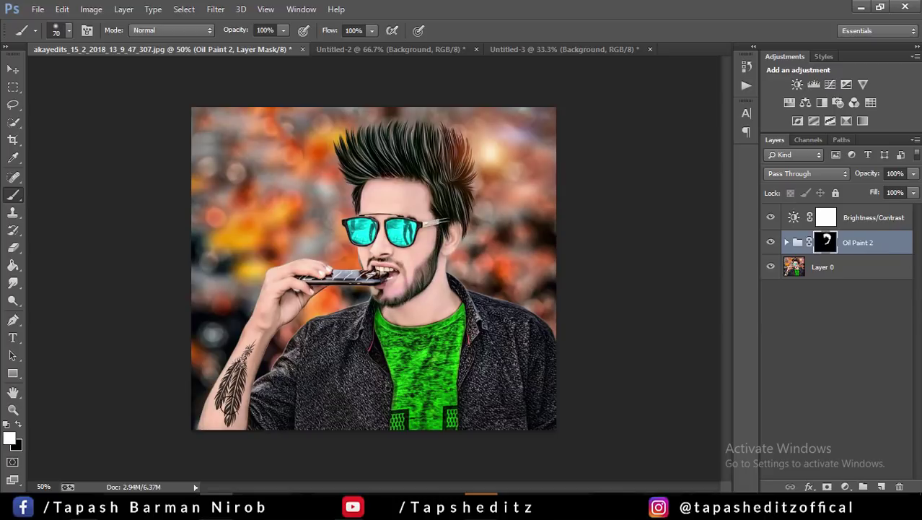
drag(225, 396, 229, 386)
drag(409, 260, 383, 266)
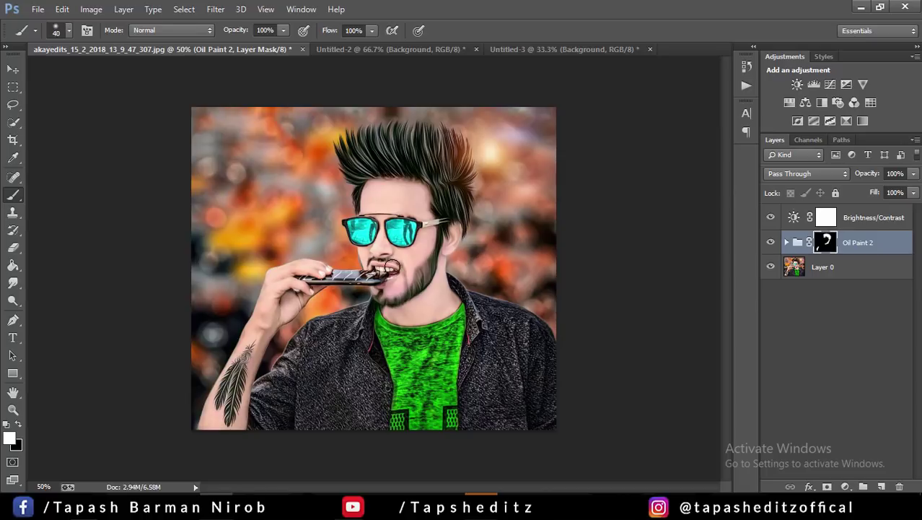
key(bracketleft)
key(bracketleft)
key(bracketleft)
key(bracketright)
key(bracketright)
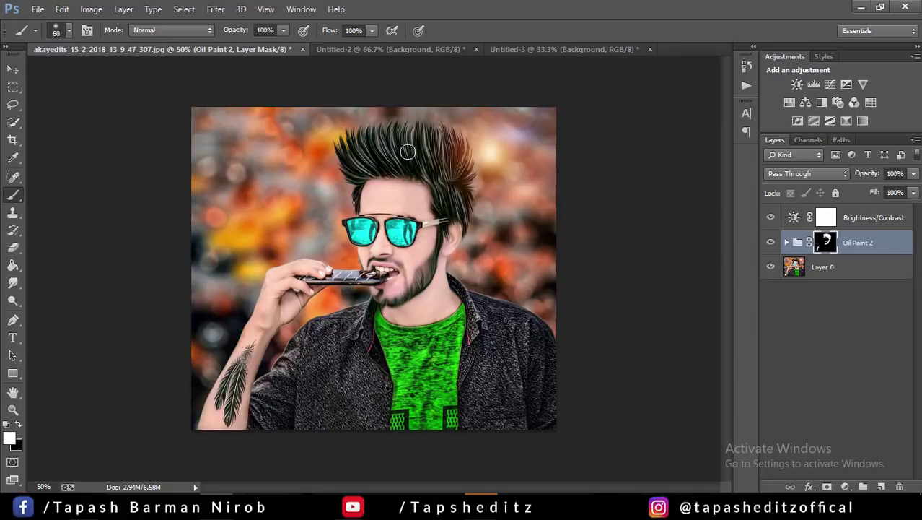
Toggle the Oil Paint 2 group to compare, then switch to the Untitled-2 portrait.
click(770, 242)
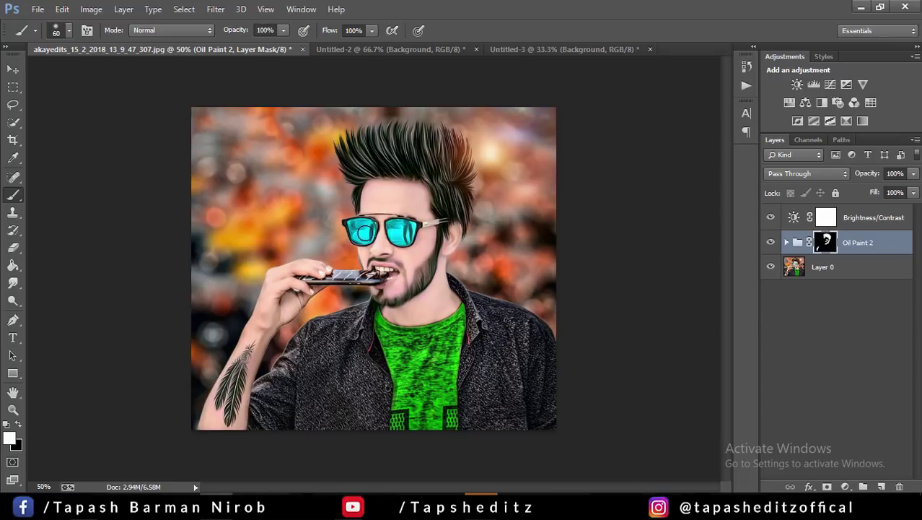
click(770, 243)
click(770, 242)
click(347, 49)
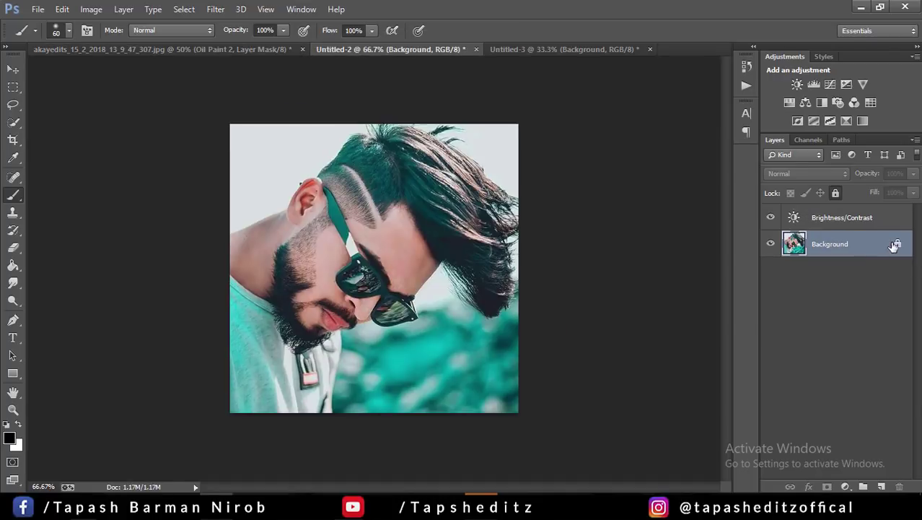
Unlock the second portrait's Background layer and run the Oil Paint 2 action on it.
click(897, 244)
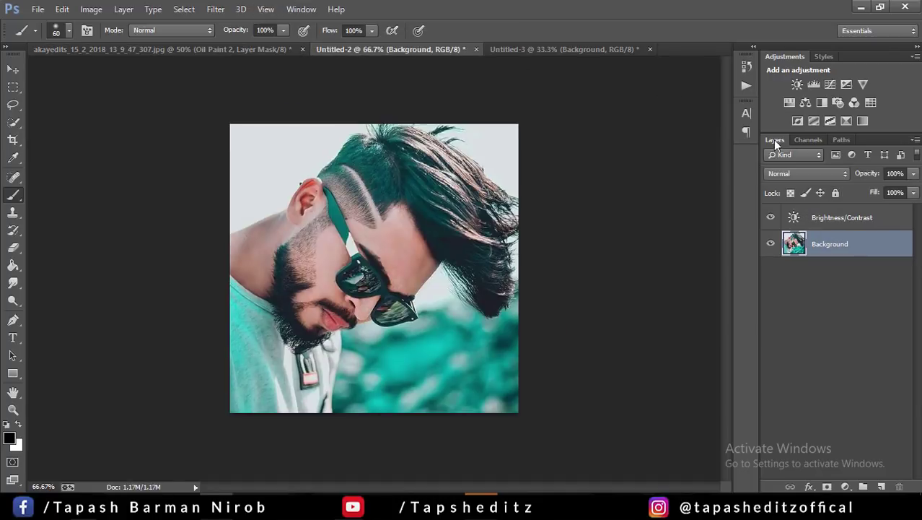
click(746, 87)
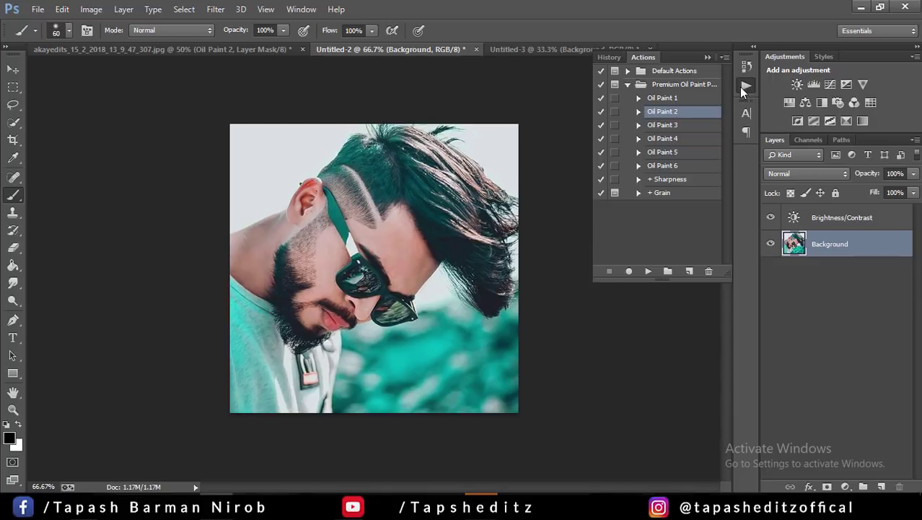
click(646, 271)
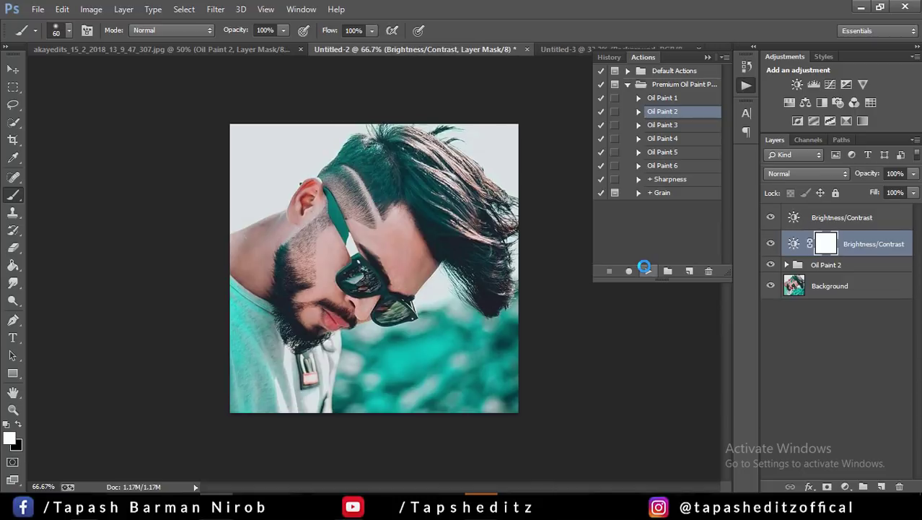
Lower the Oil Paint 2 group opacity to 53%, then switch to the Untitled-3 portrait.
click(914, 175)
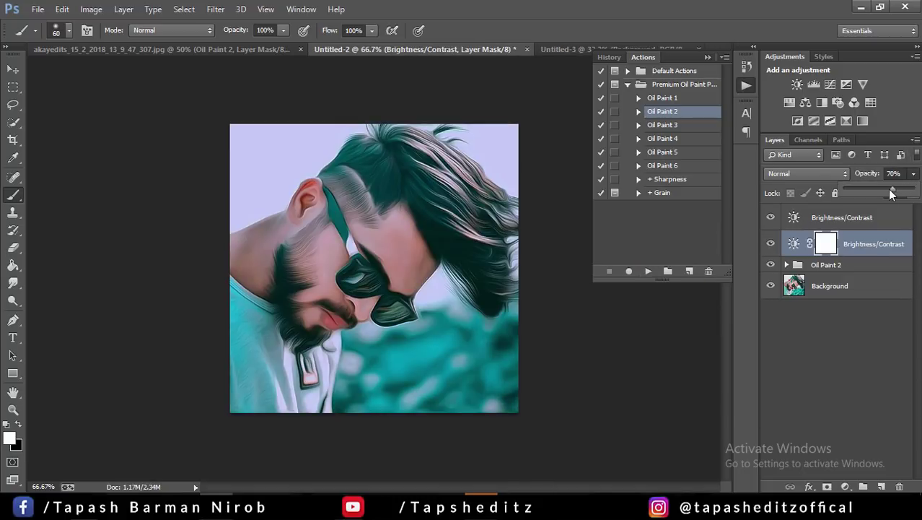
click(865, 265)
click(913, 176)
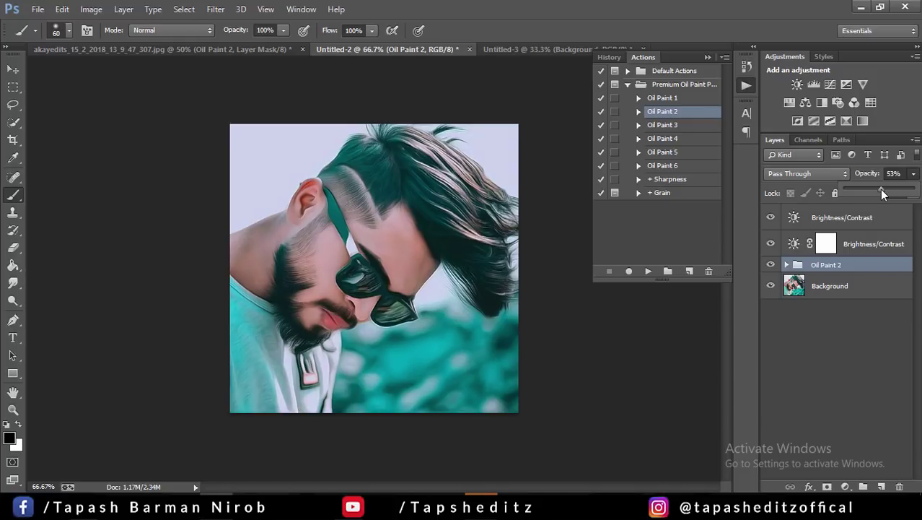
click(522, 51)
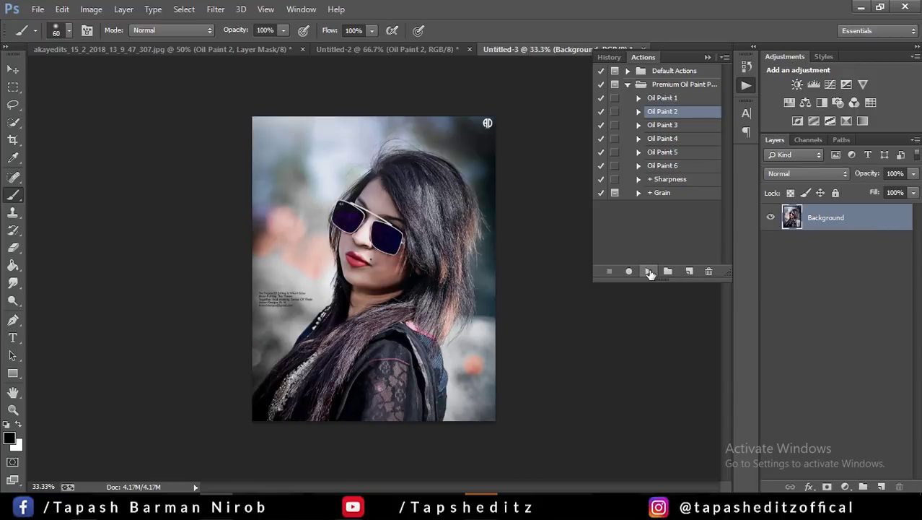
Run Oil Paint 2 on the Untitled-3 portrait, collapse the Actions panel, and zoom out to fit.
click(649, 272)
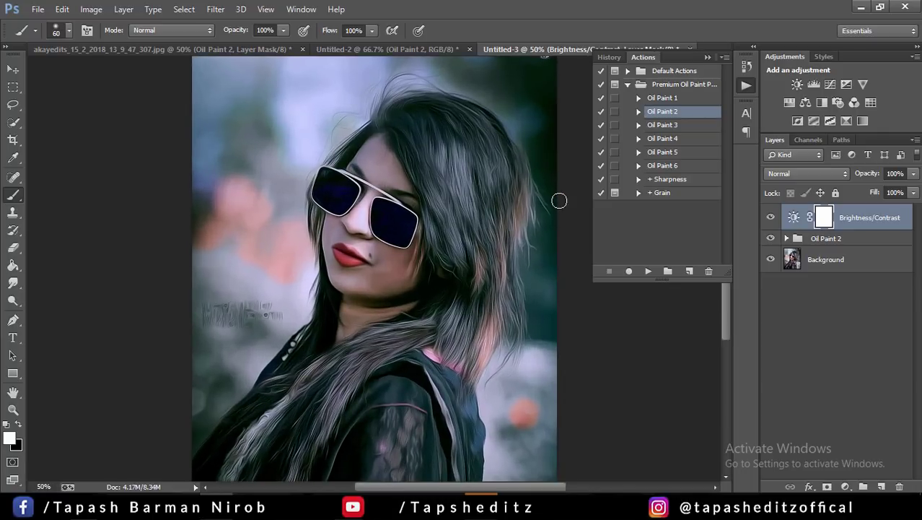
click(707, 59)
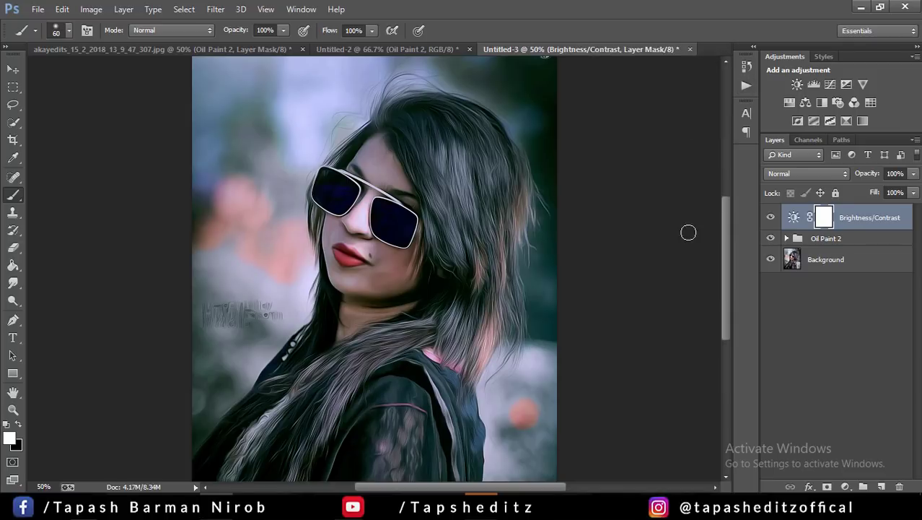
mouse_move(725, 221)
mouse_down()
mouse_move(729, 193)
mouse_move(736, 237)
mouse_up()
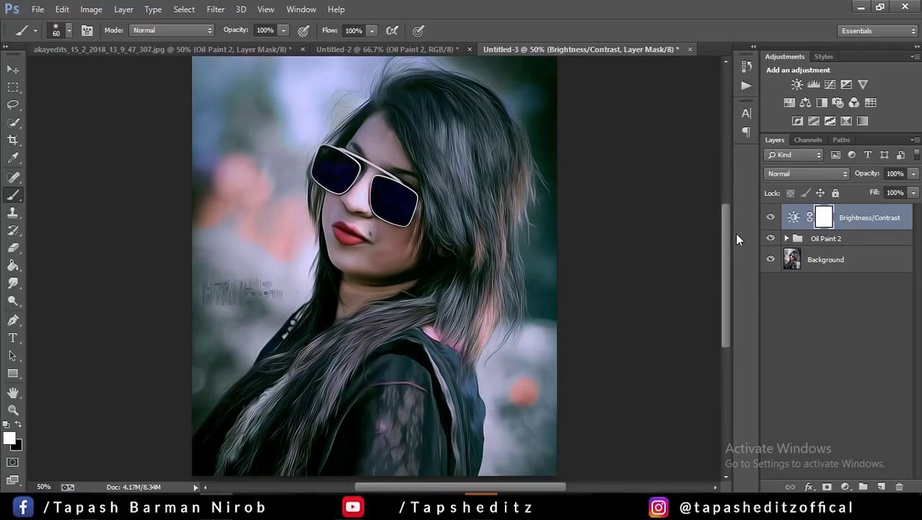
key(ctrl+minus)
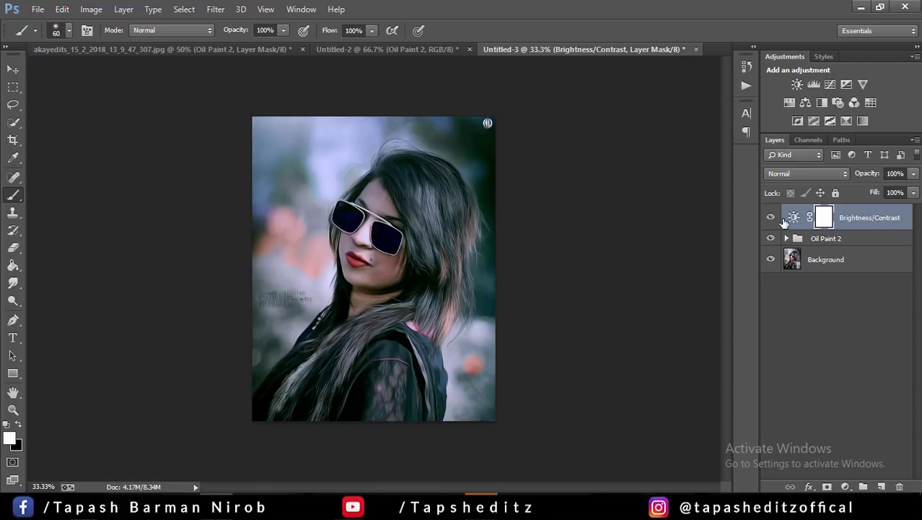